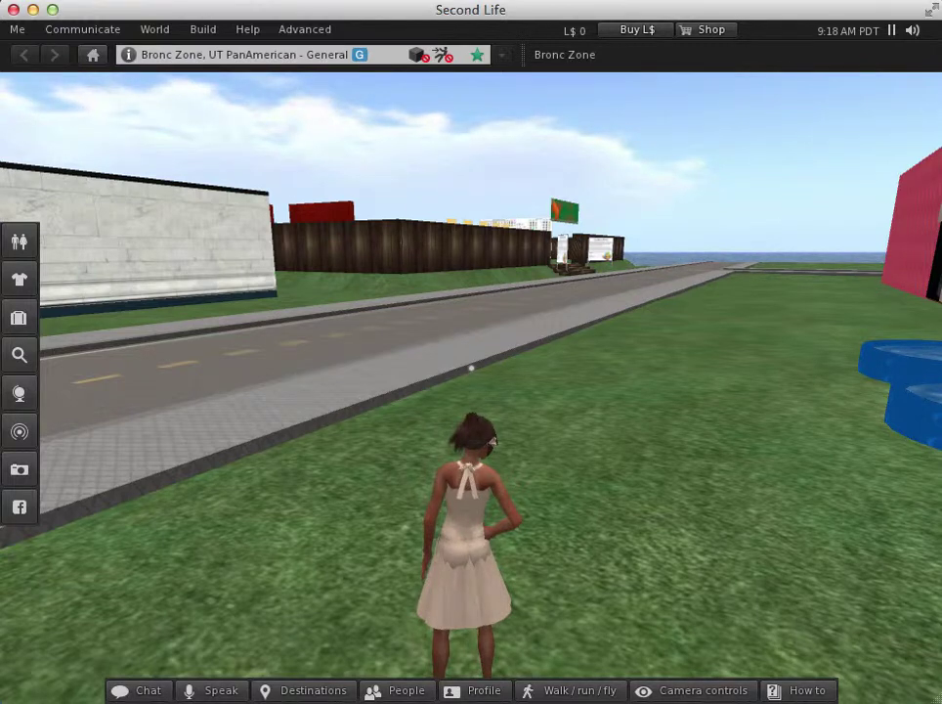
- Open the Training Basics notecard from the inventory, enlarge it to read the training topics, and close both windows
click(19, 317)
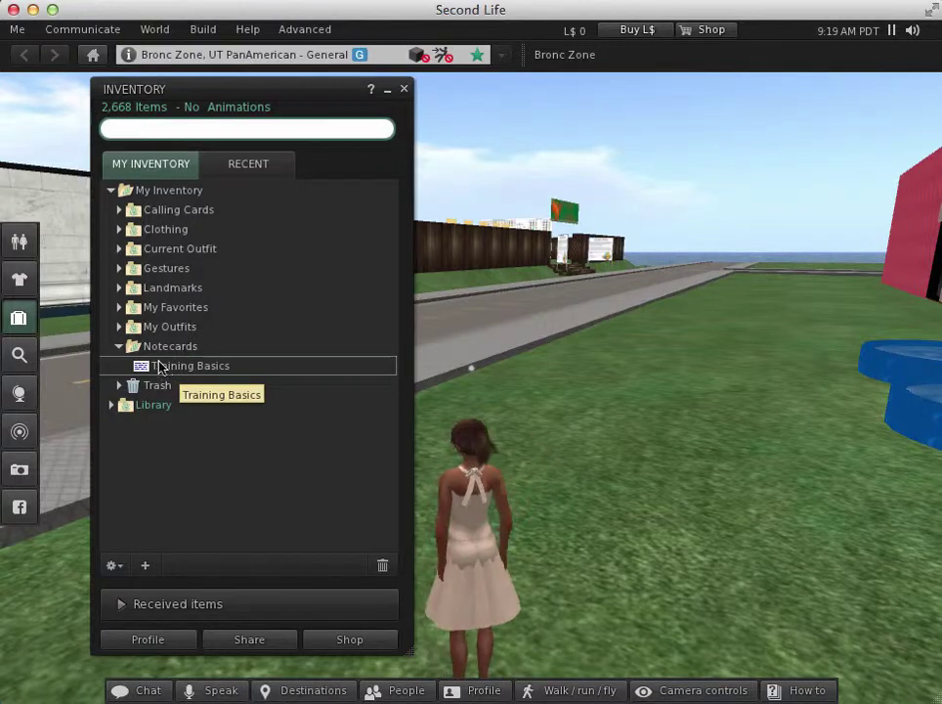
double_click(182, 367)
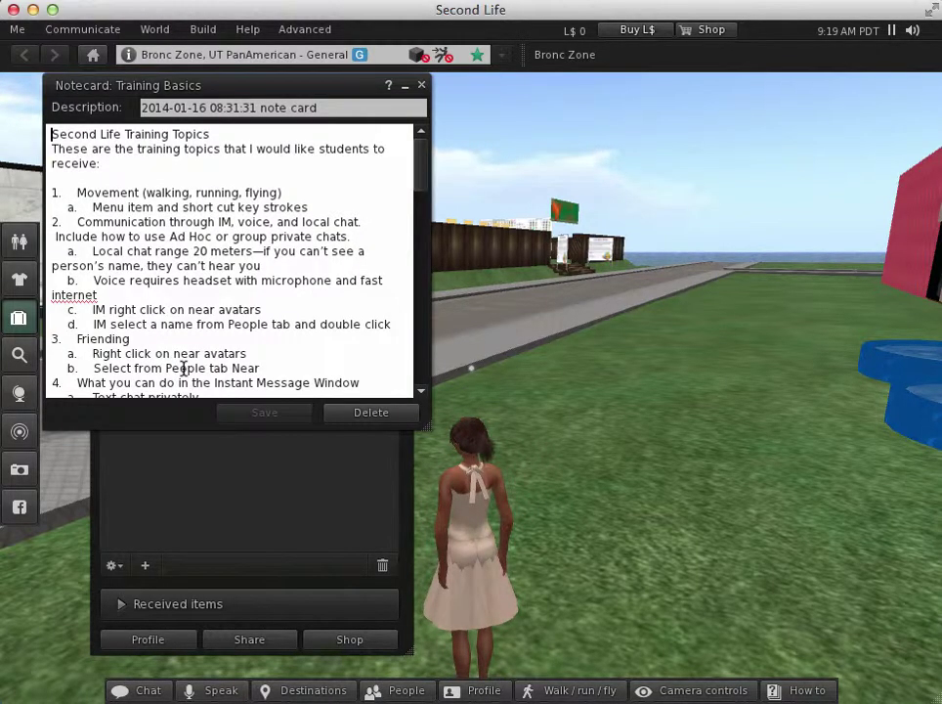
drag(427, 427, 575, 630)
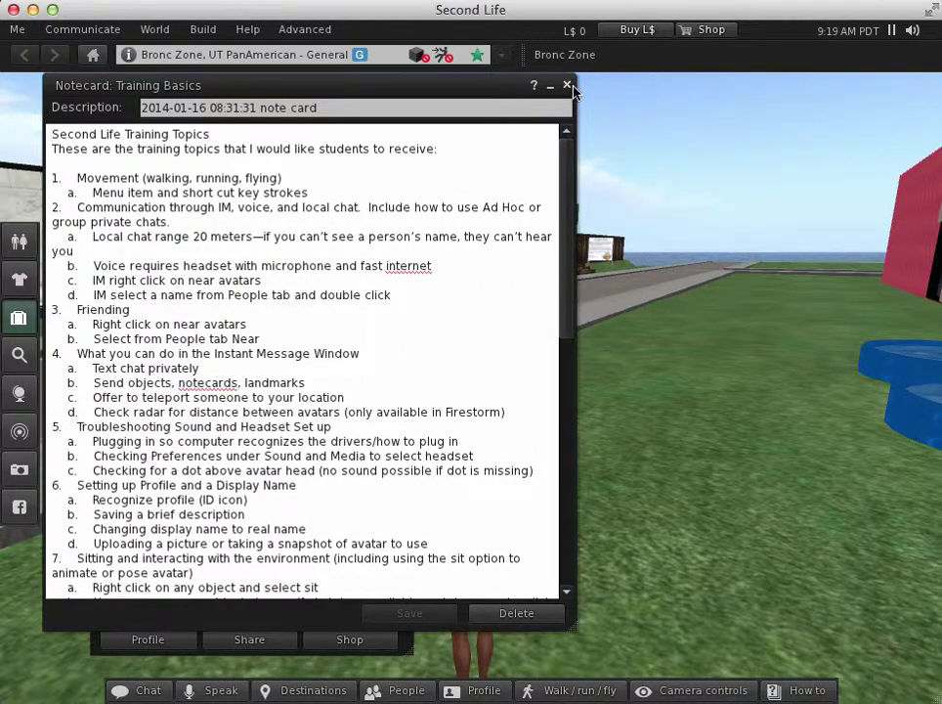
key(ctrl+w)
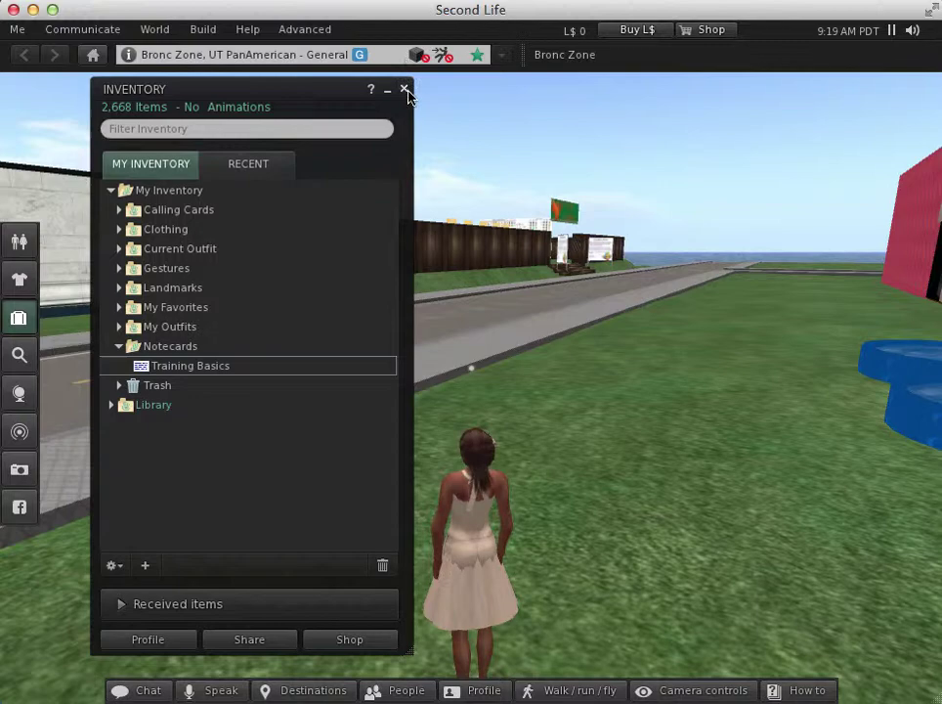
click(405, 89)
- Create a new notecard in the inventory and place its window beside the inventory
click(19, 318)
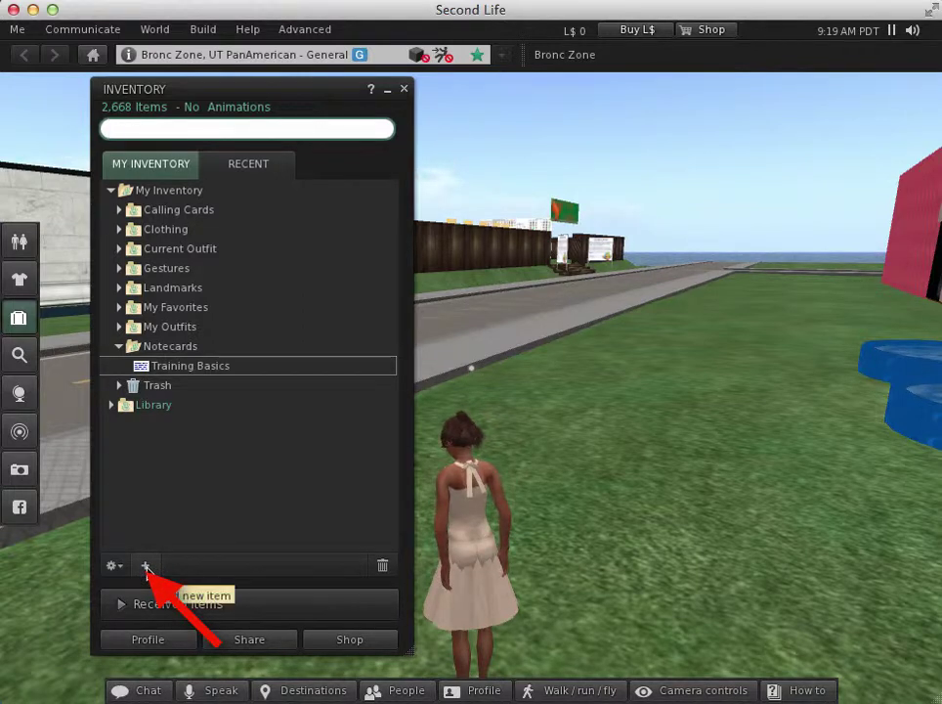
click(146, 565)
mouse_move(162, 550)
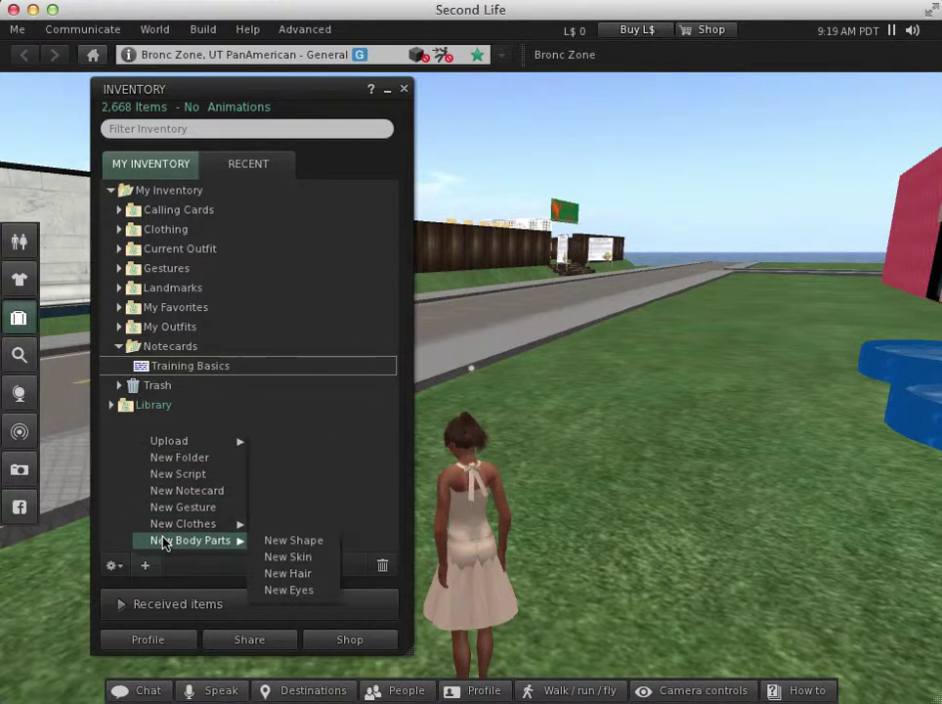
click(200, 499)
drag(67, 94, 486, 152)
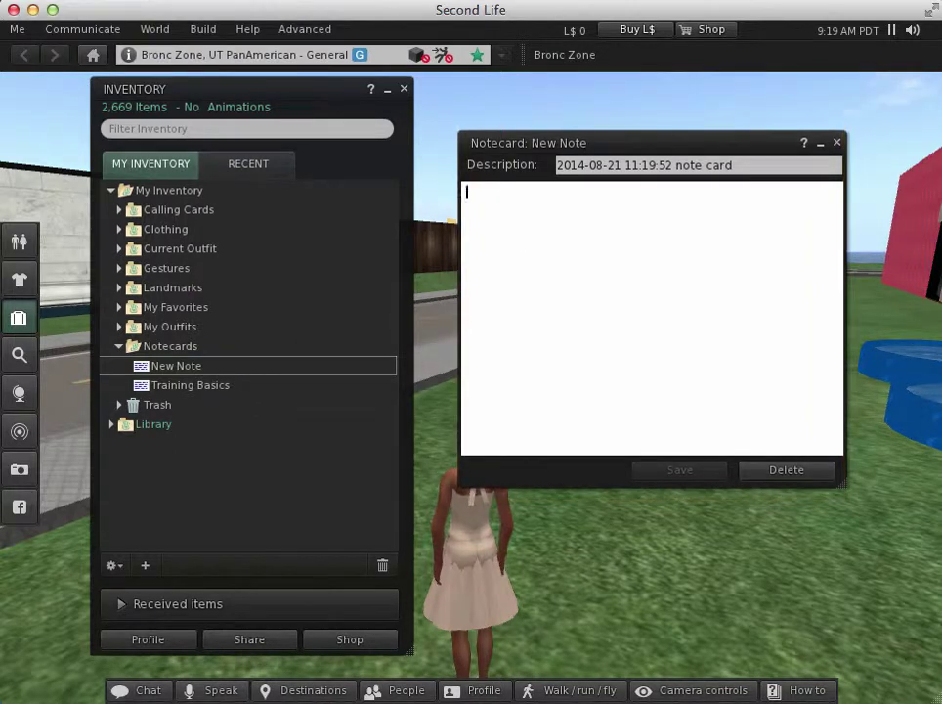
- Fill the new notecard's body with five lines of placeholder text, starting with "lkjs flkj"
text(lkjs flkj)
key(Return)
text(df jlkdsjfl ;kjlkdsjf lkjfsdlkjfsd)
key(Return)
text(lskdfj lkjflsk jlkfjs lkjfsd)
key(Return)
text(sdflk jlkfjsdlkjfdsl kjafldks jlkfjl kj)
key(Return)
text(sdfj lkfjlsdfkdlskjdfls;)
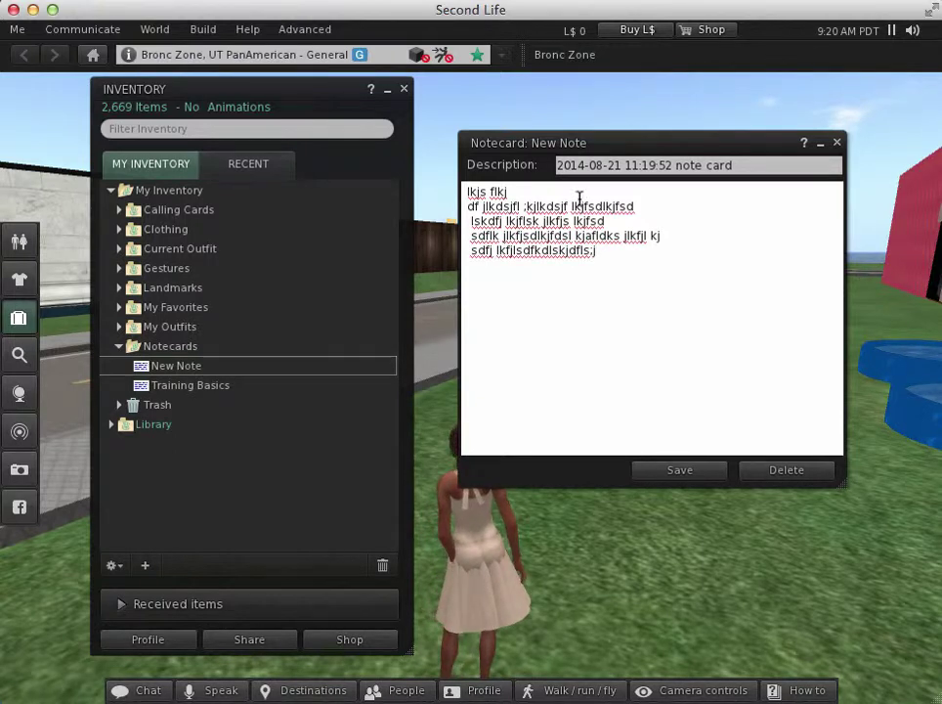
- Set the notecard's description to "SL Final Project", save the notecard and close it
click(752, 164)
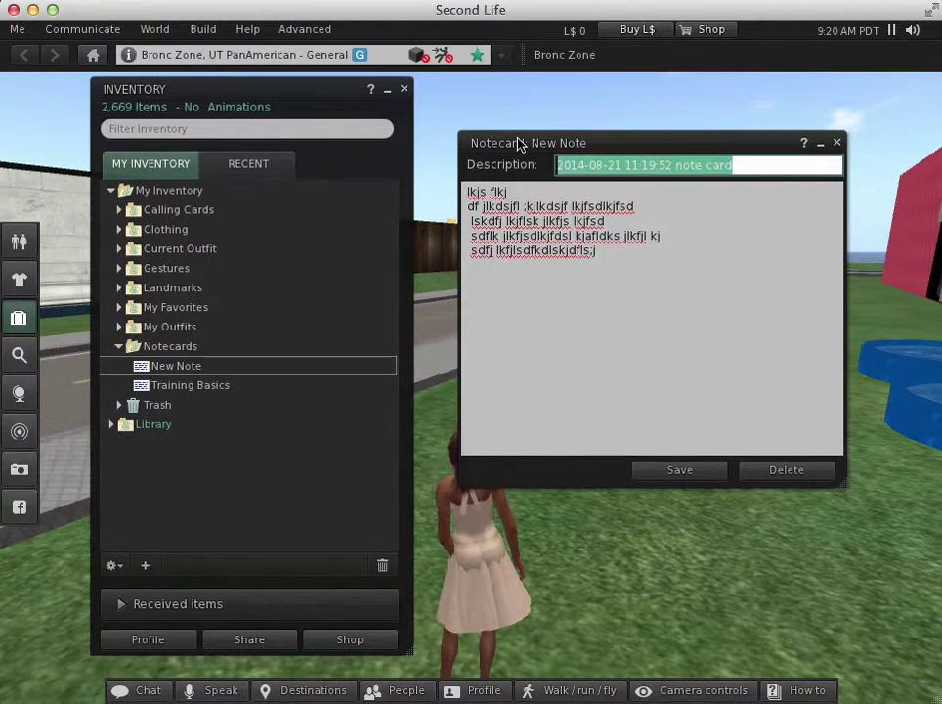
text(SL Final )
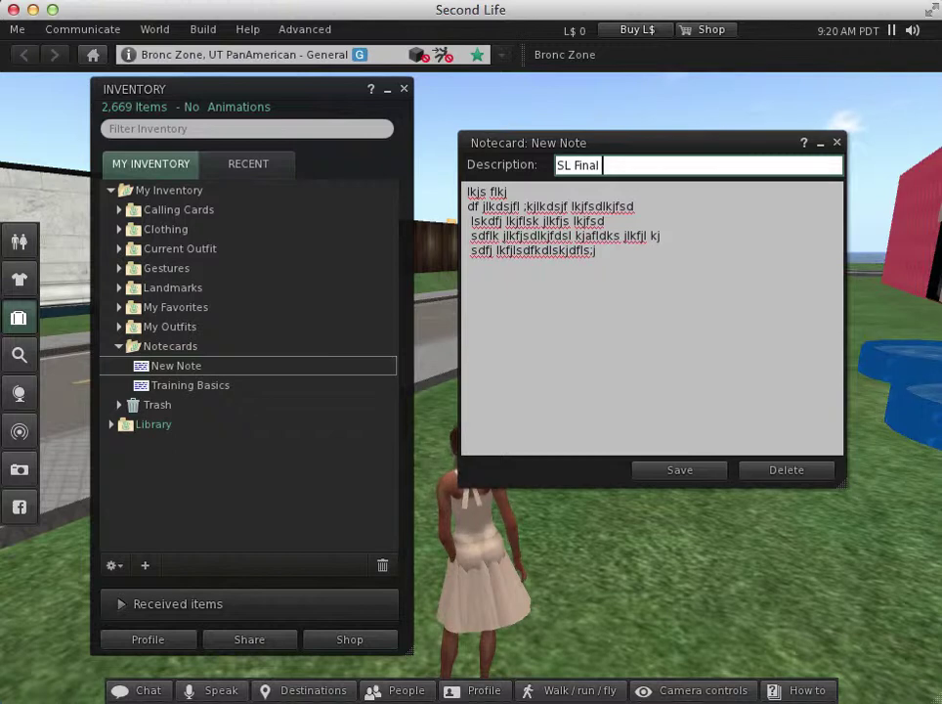
text(Project)
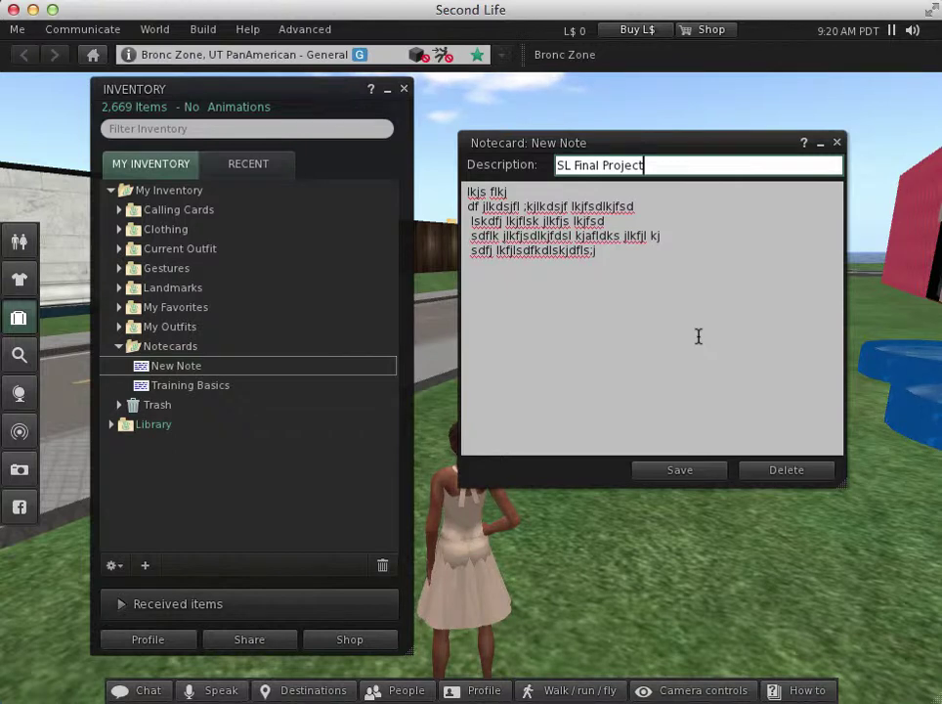
click(699, 475)
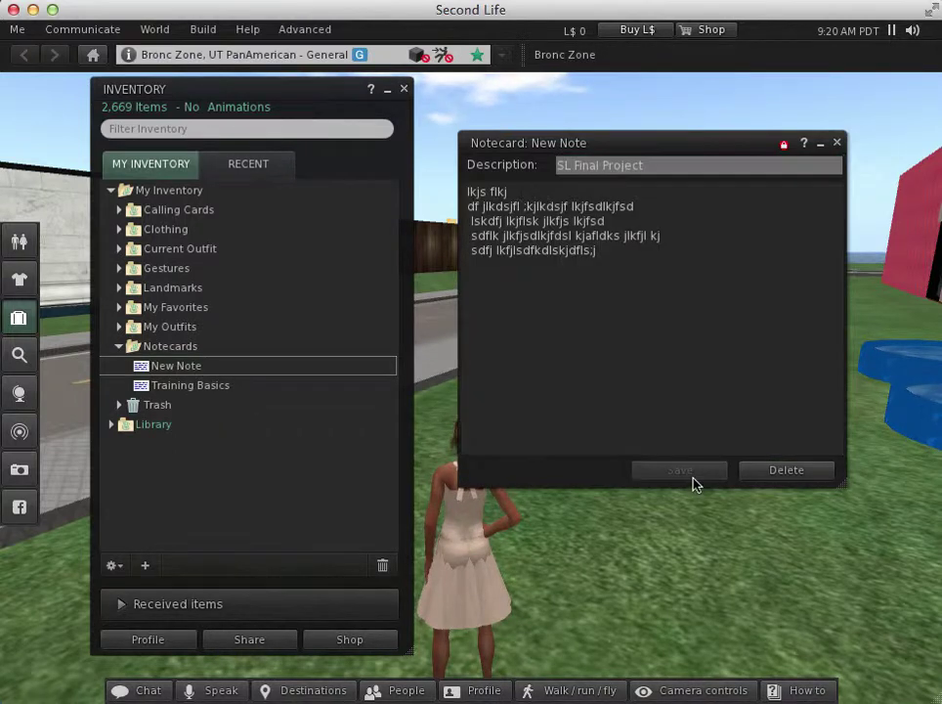
click(836, 142)
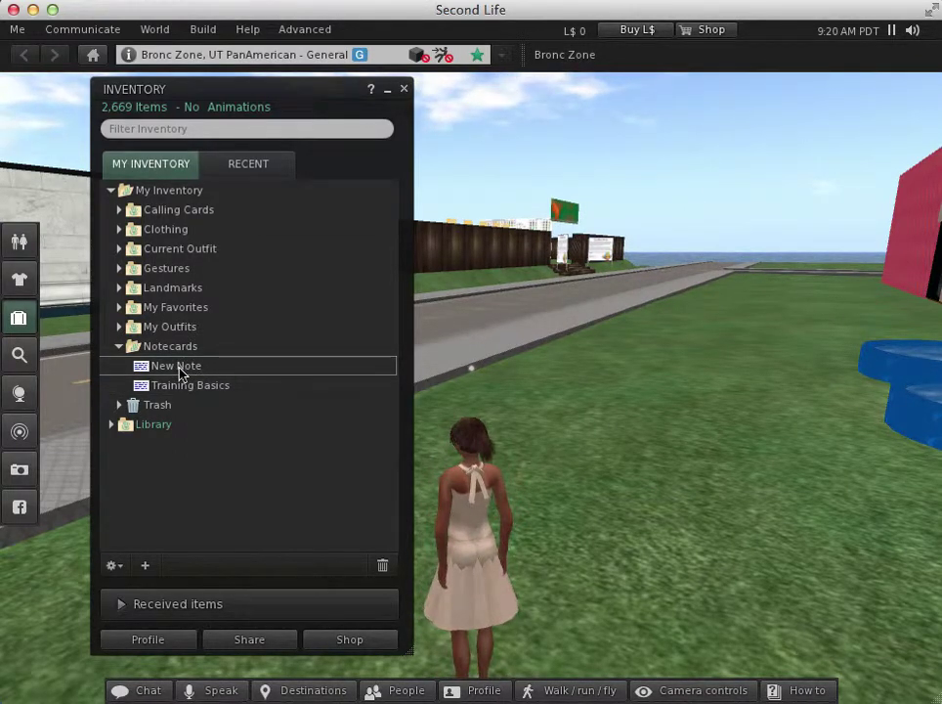
- Rename the New Note notecard as "Group 1 Final Project"
right_click(180, 371)
click(239, 430)
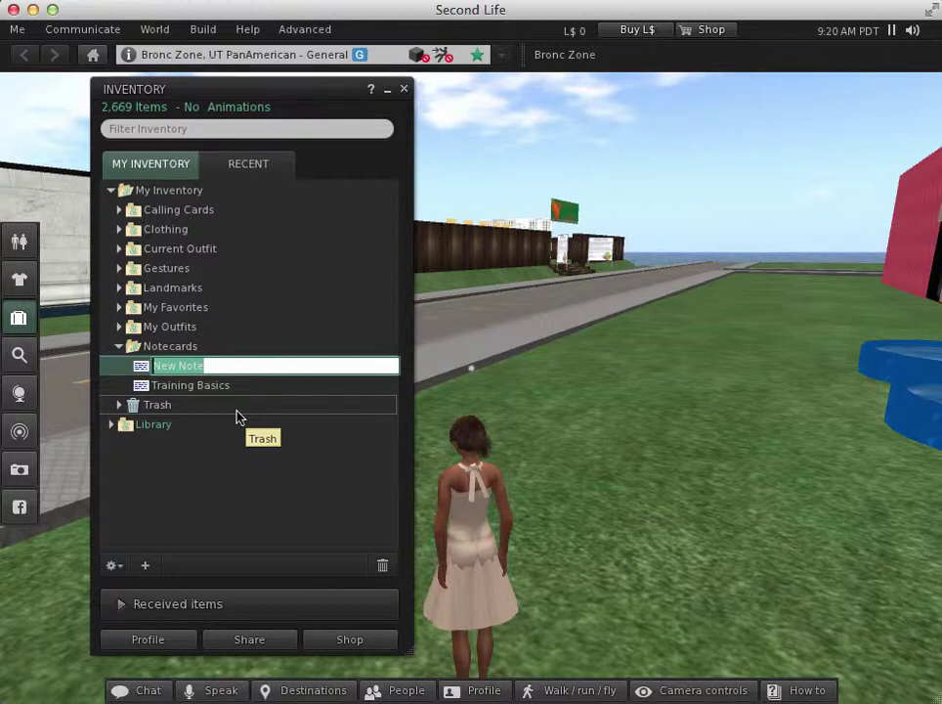
text(Group)
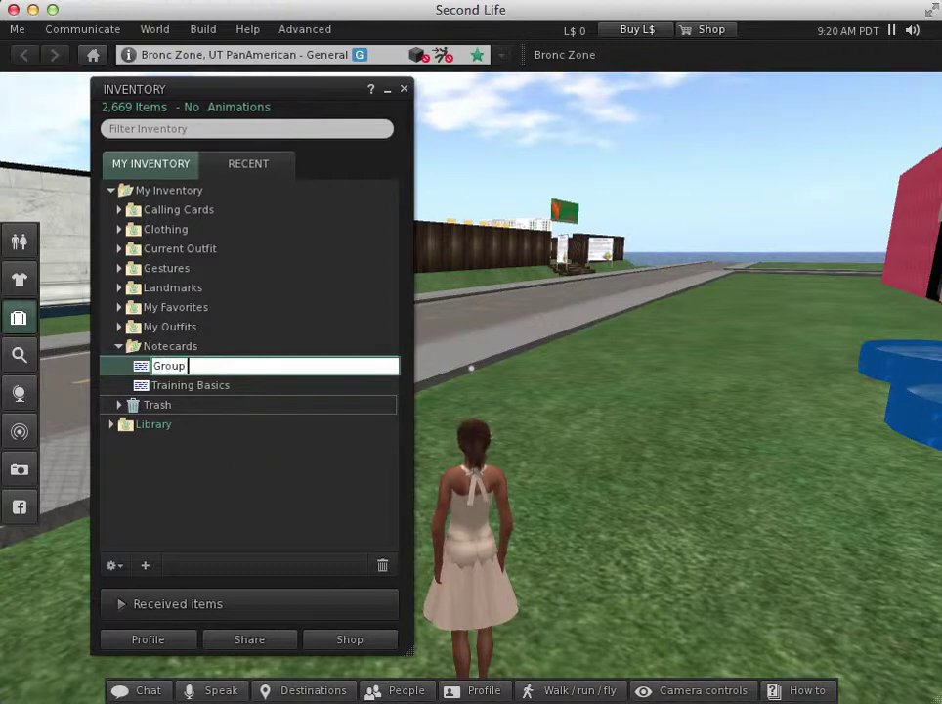
text( 1 Final Project)
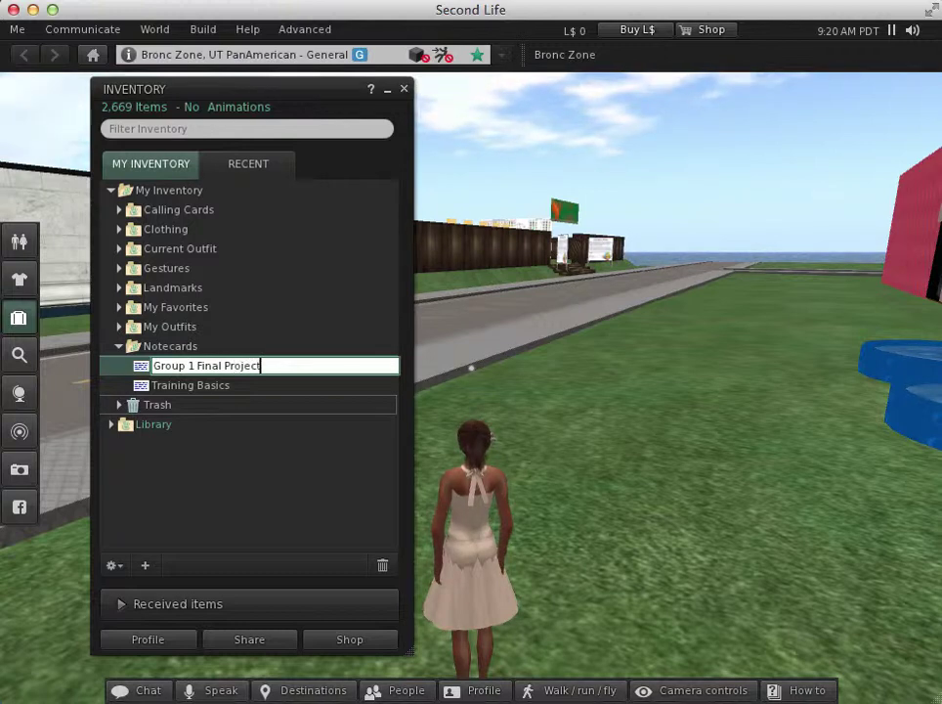
key(Return)
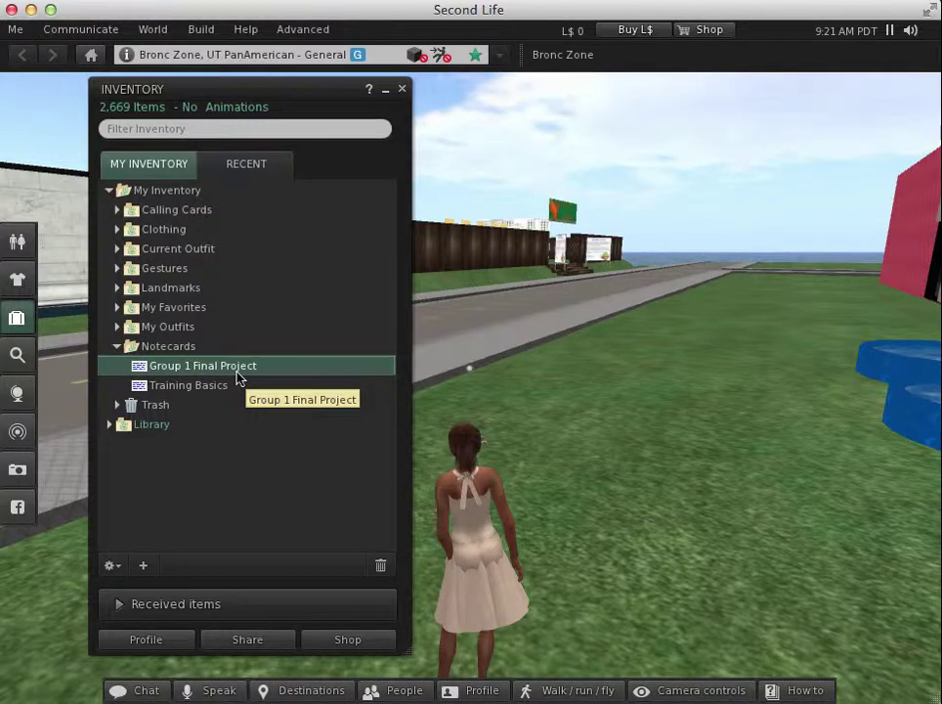
- Open the Group 1 Final Project notecard and place its window beside the inventory
right_click(223, 372)
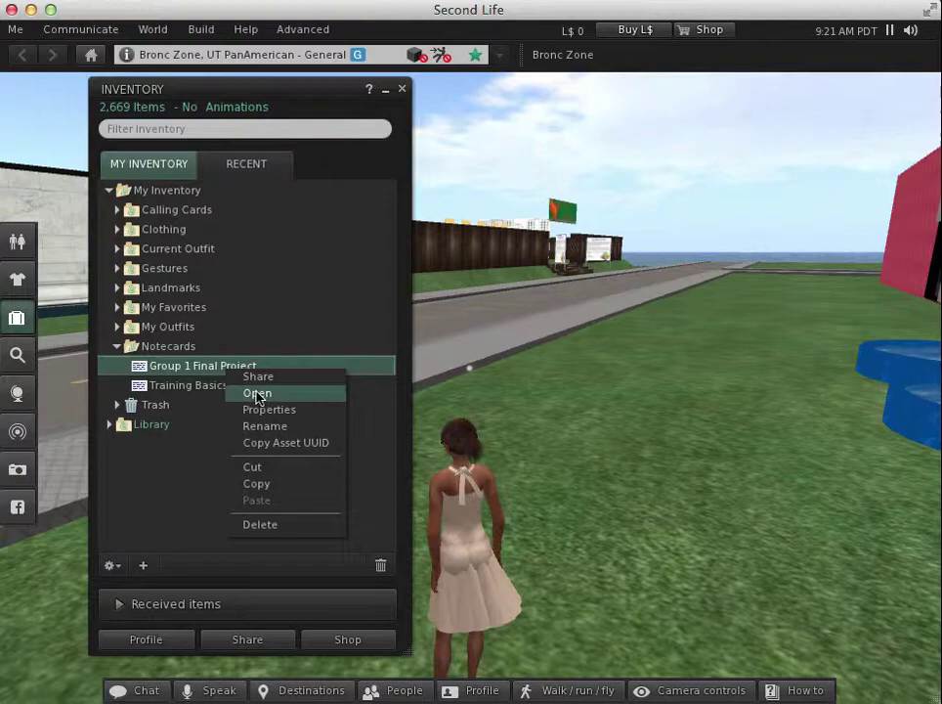
double_click(167, 374)
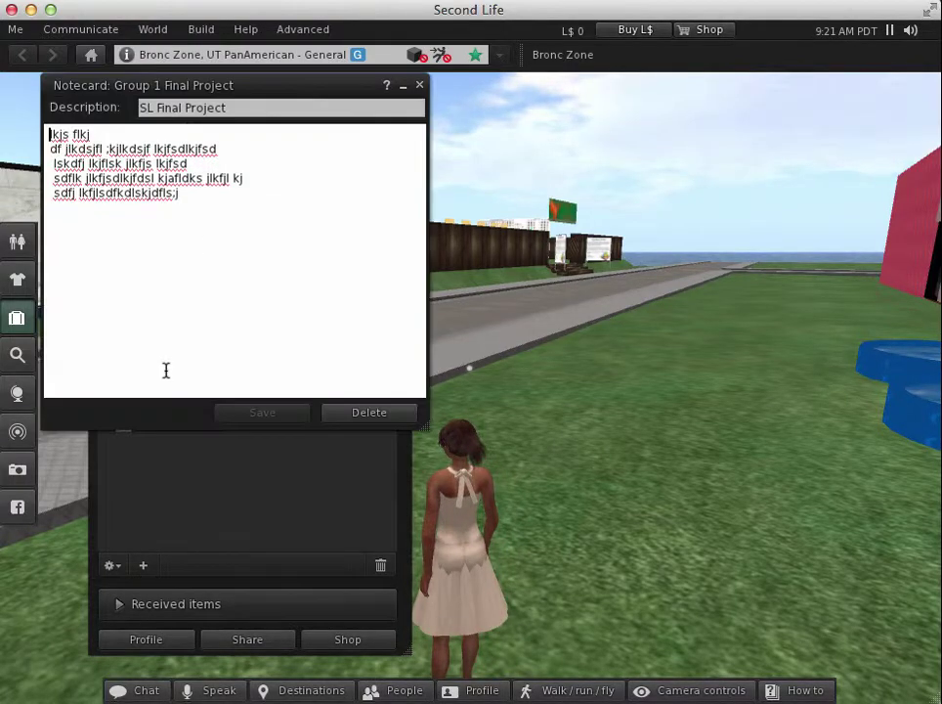
drag(224, 86, 697, 146)
- Insert the lines "Landmark:" and "Notecard:" below the third line of the notecard's text
click(702, 225)
key(Return)
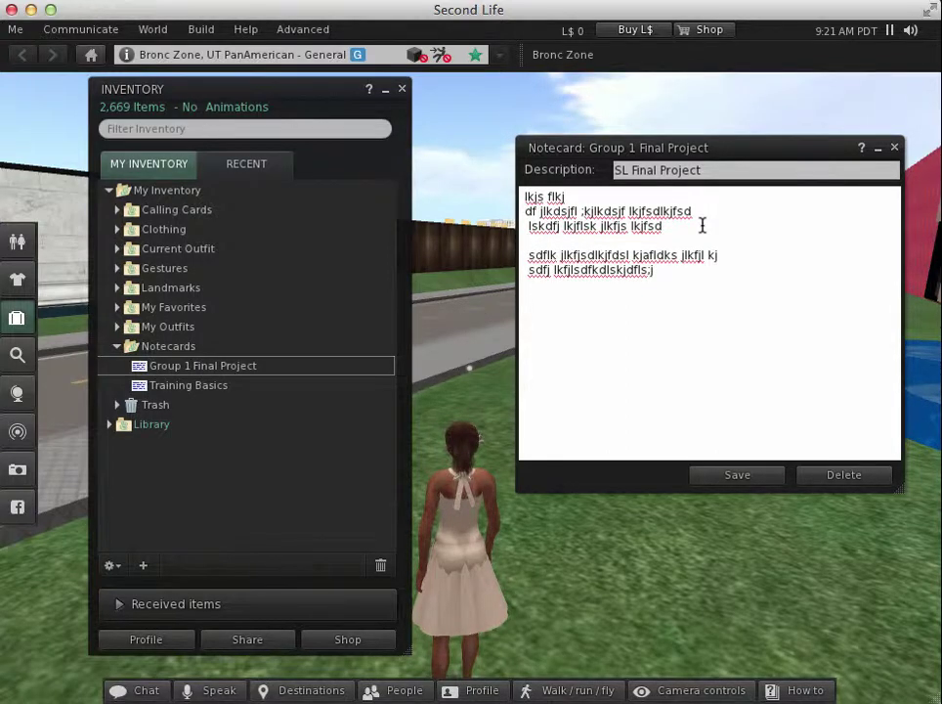
text(Landmark:)
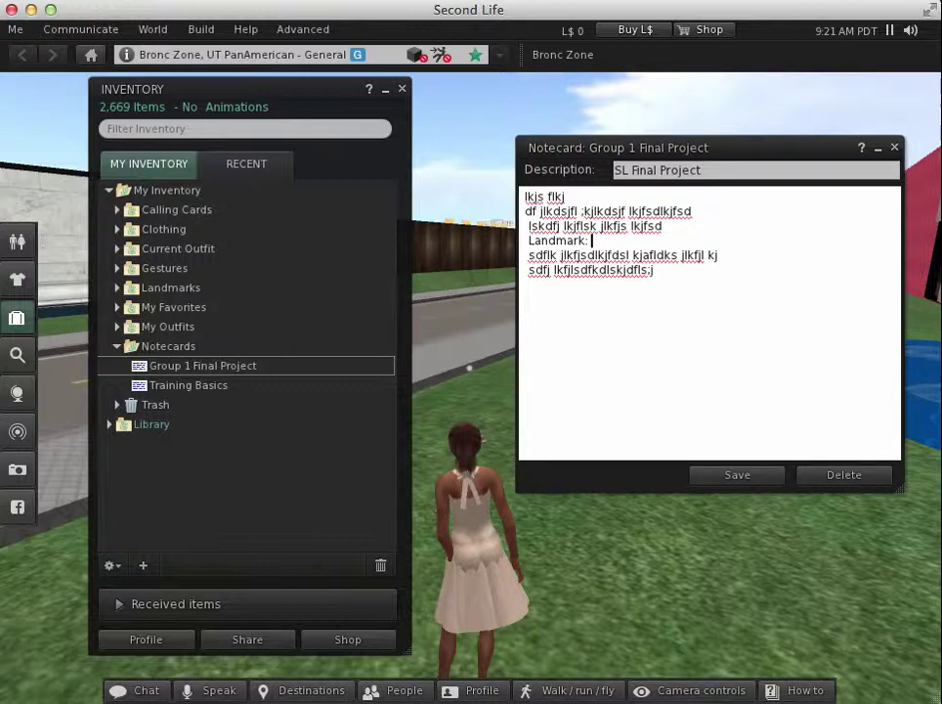
key(Return)
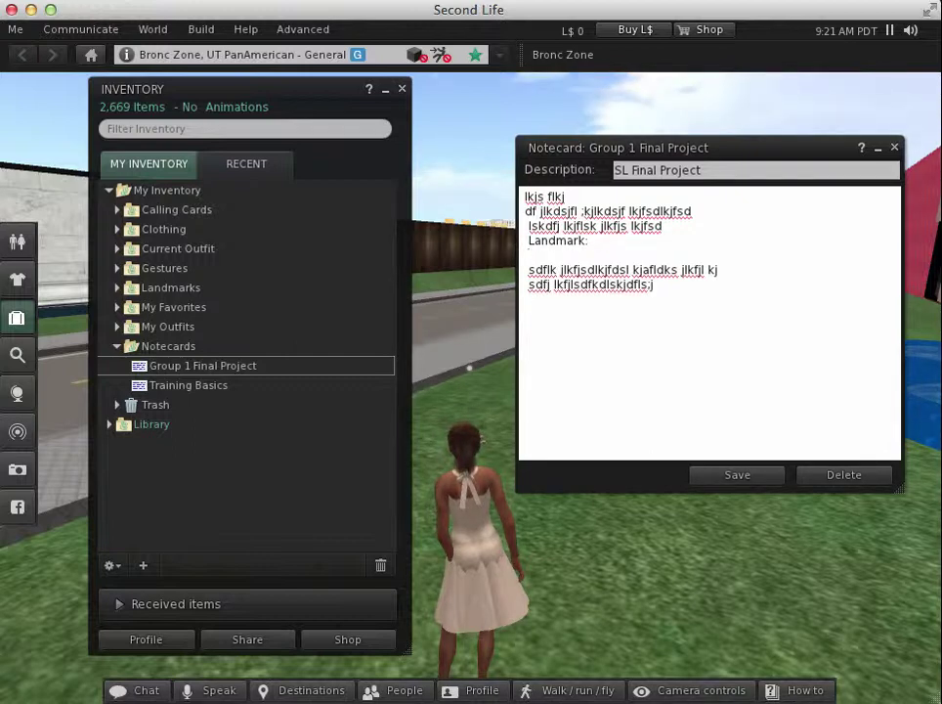
text(Note)
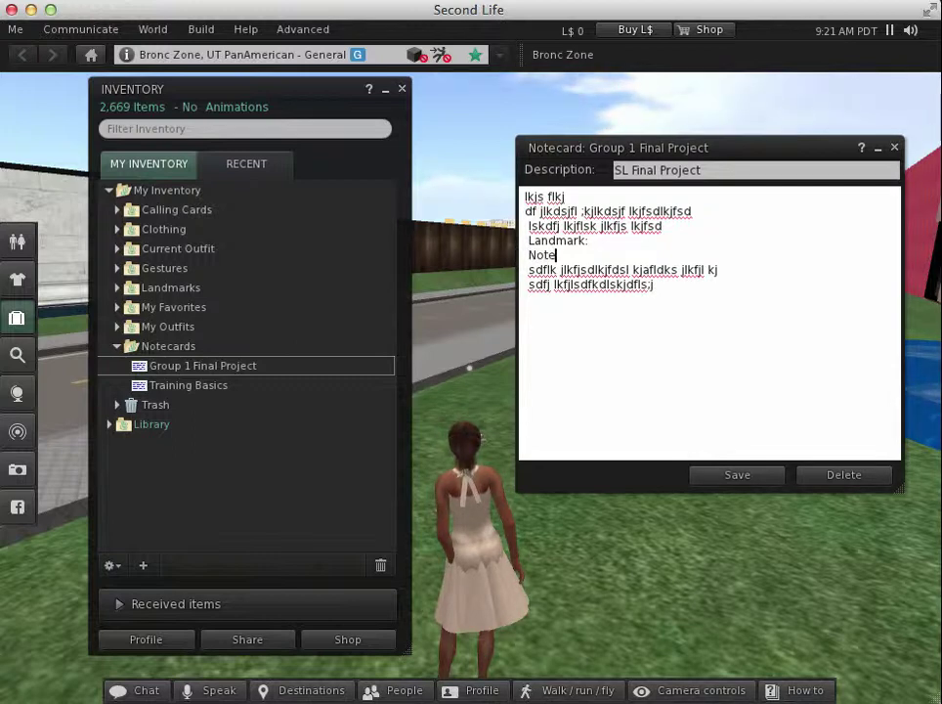
text(card:)
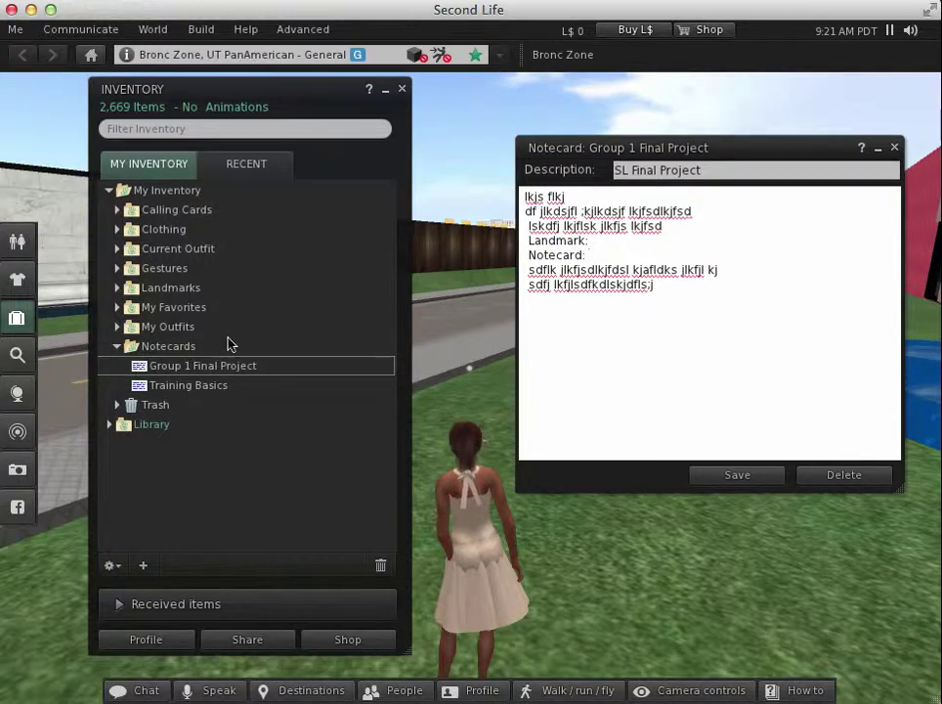
- Attach the Training Basics notecard from the inventory after the "Notecard:" label
click(239, 406)
click(214, 387)
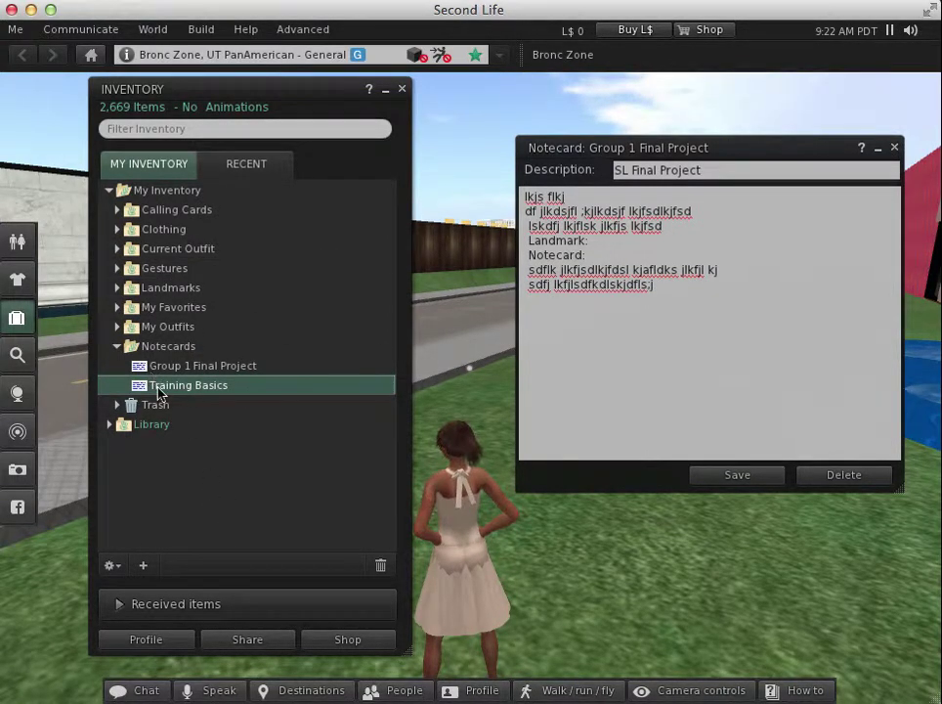
drag(160, 393, 632, 262)
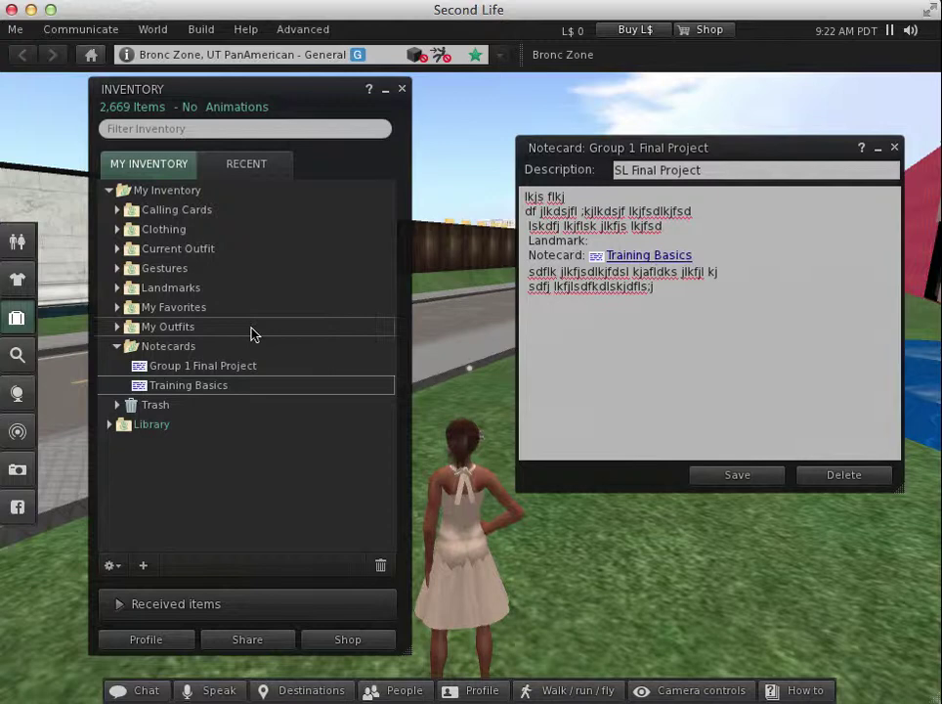
- Attach the Help Island Public landmark from the Library's Landmarks folder after the "Landmark:" label
click(118, 346)
click(112, 386)
click(117, 463)
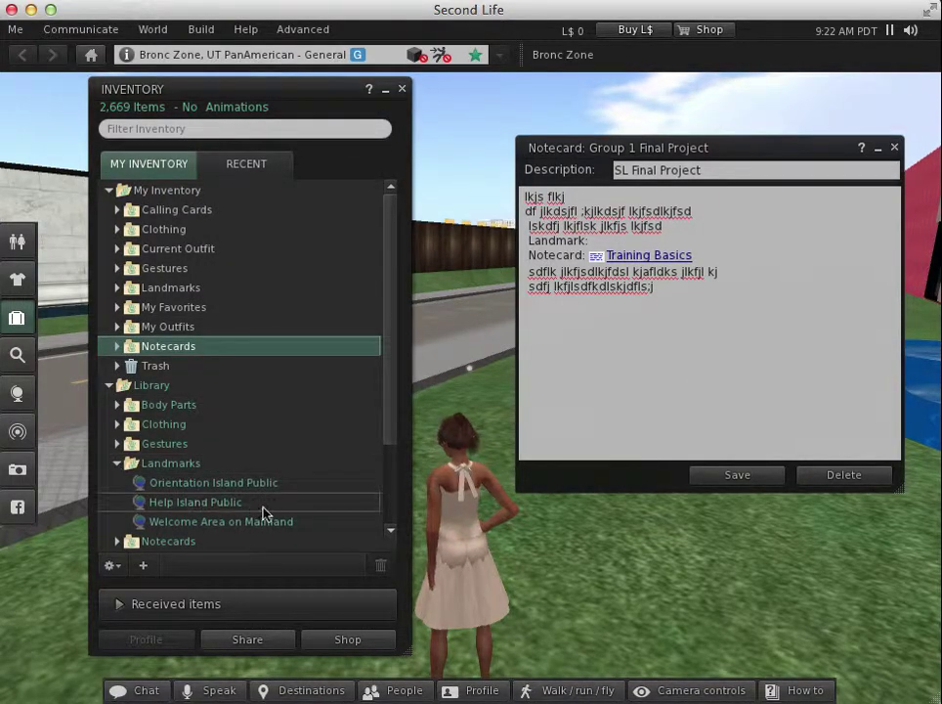
click(184, 503)
drag(183, 508, 674, 243)
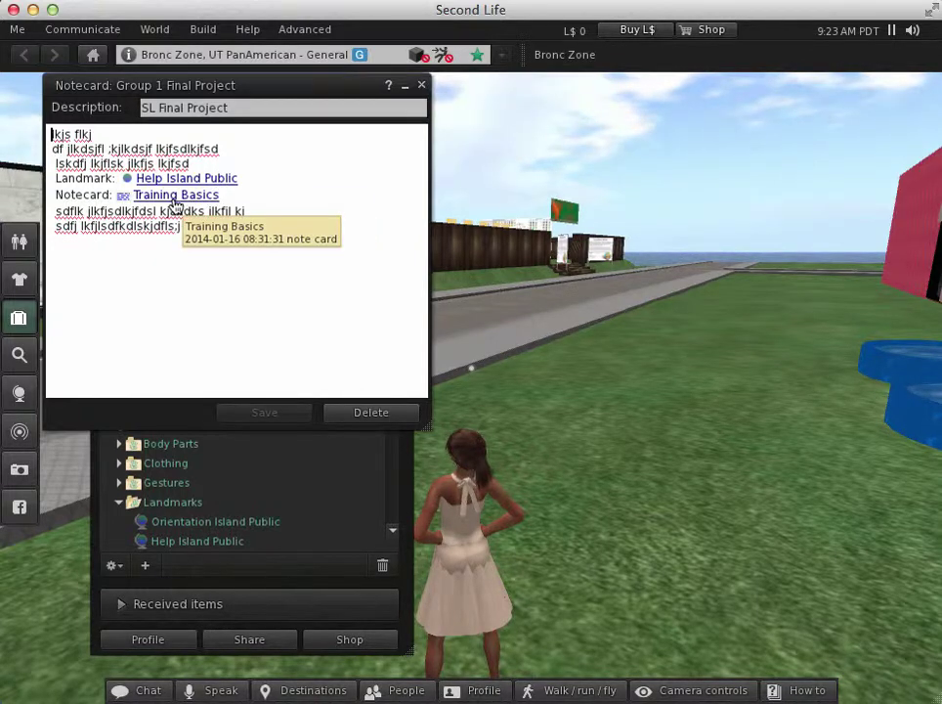
- Open the Help Island Public landmark link in the notecard to view its details, and close the landmark and the notecard
click(182, 182)
click(193, 184)
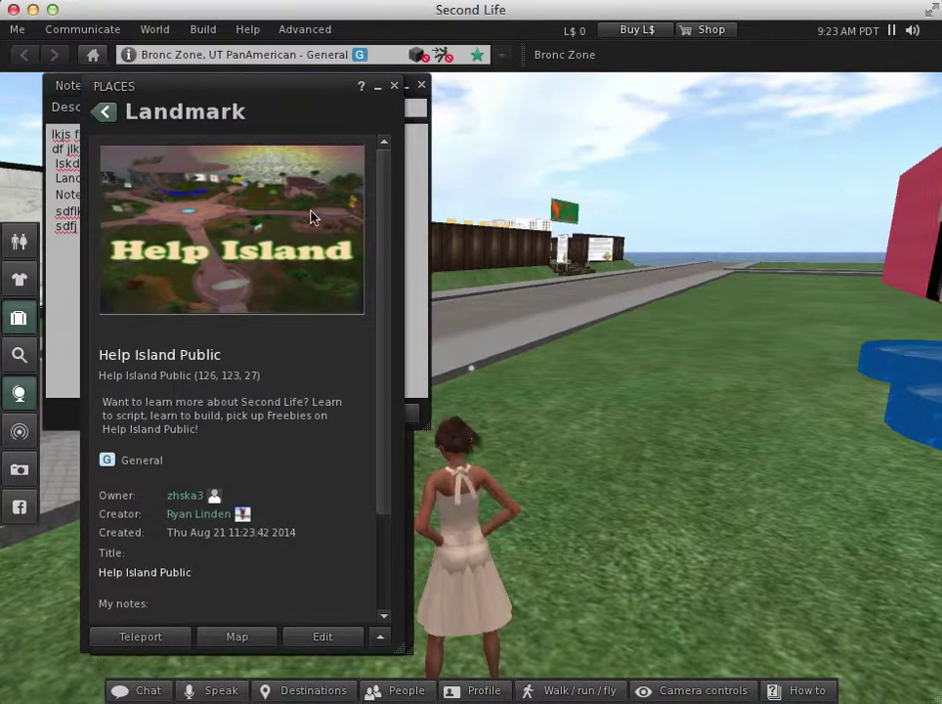
click(392, 87)
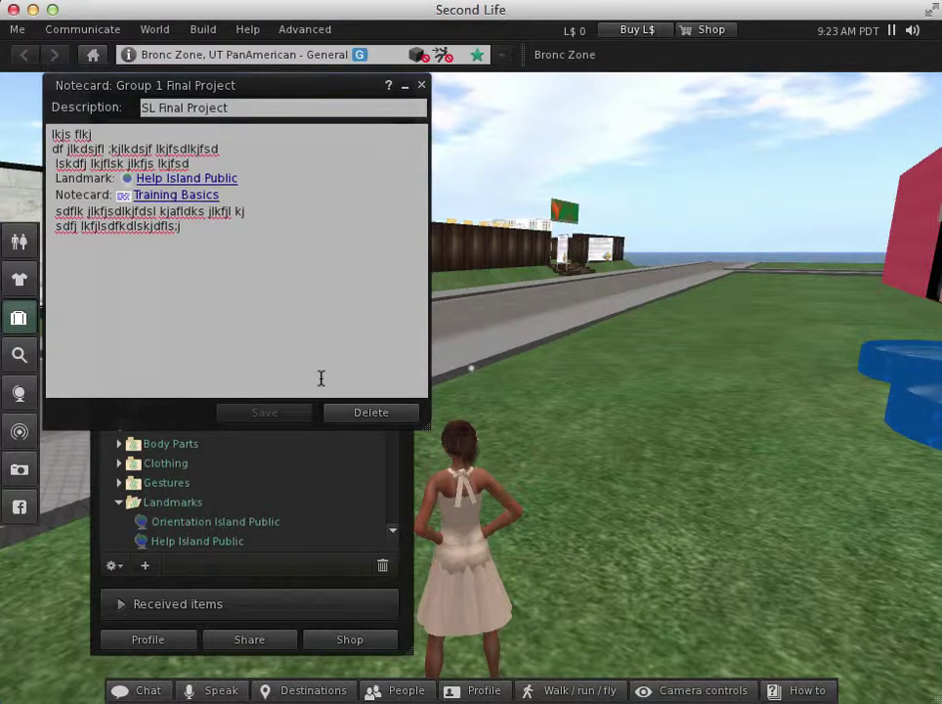
click(422, 85)
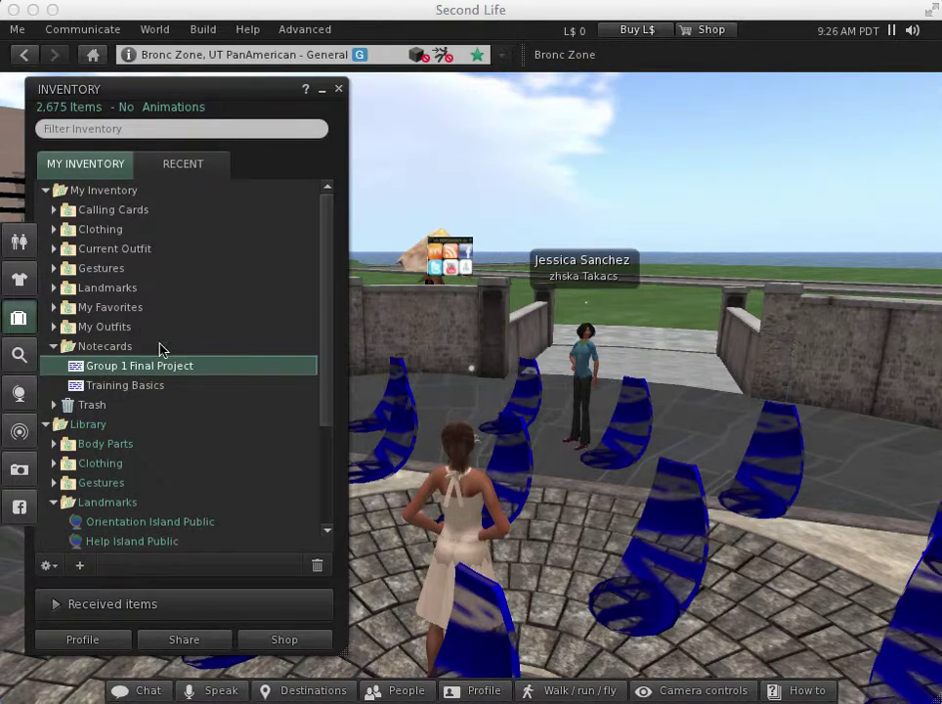
- Give the Group 1 Final Project notecard to the nearby avatar and accept the offer in the recipient's viewer
click(401, 391)
click(635, 384)
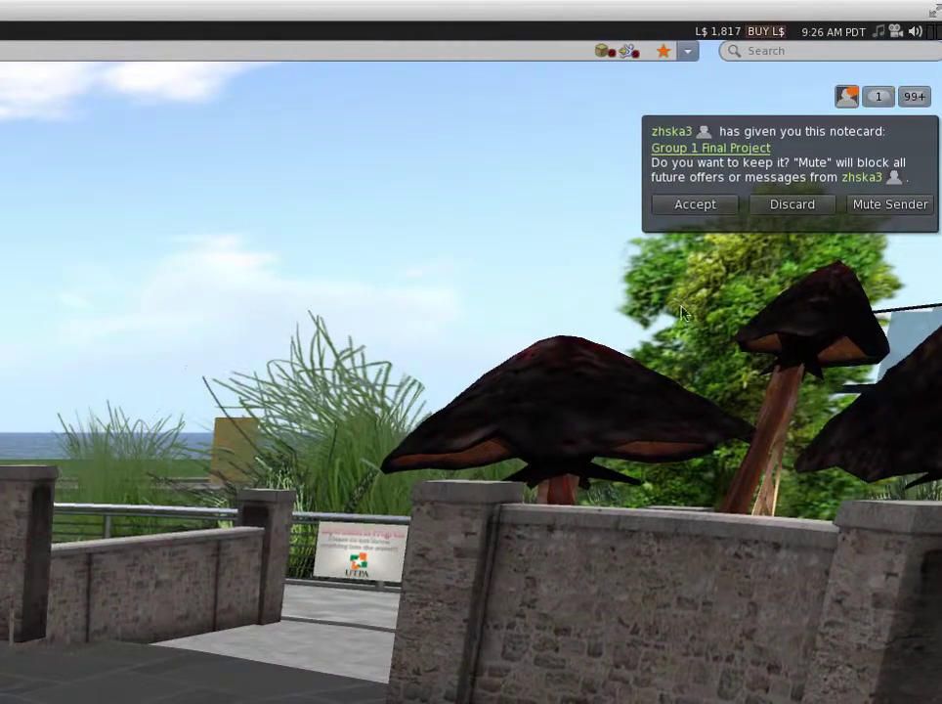
click(699, 208)
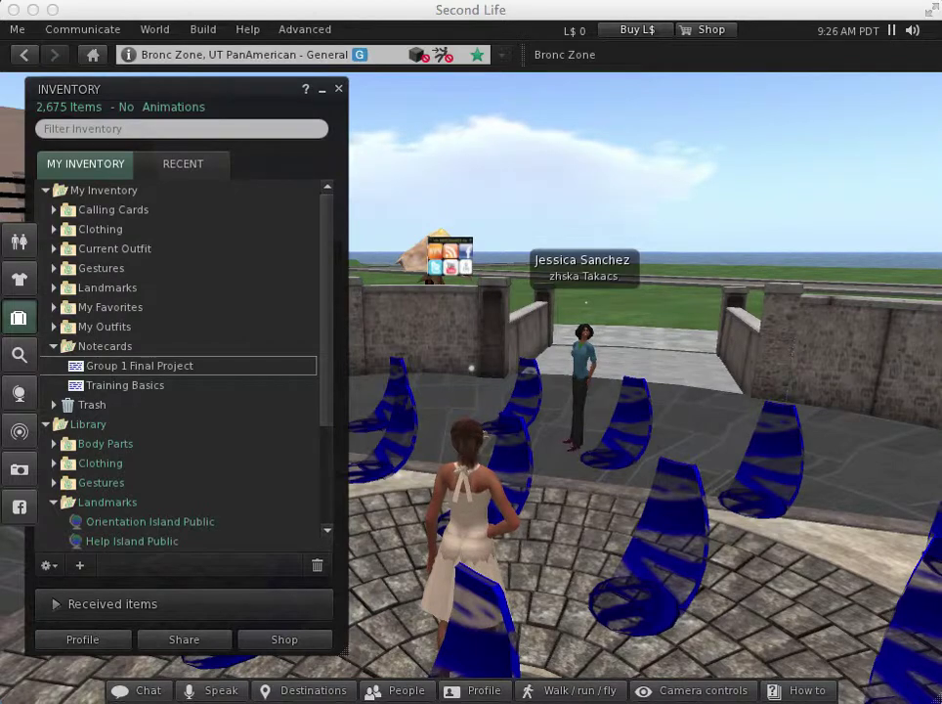
- Turn the avatar left, away from the other avatar, until it faces the Help Desk board
key(Left)
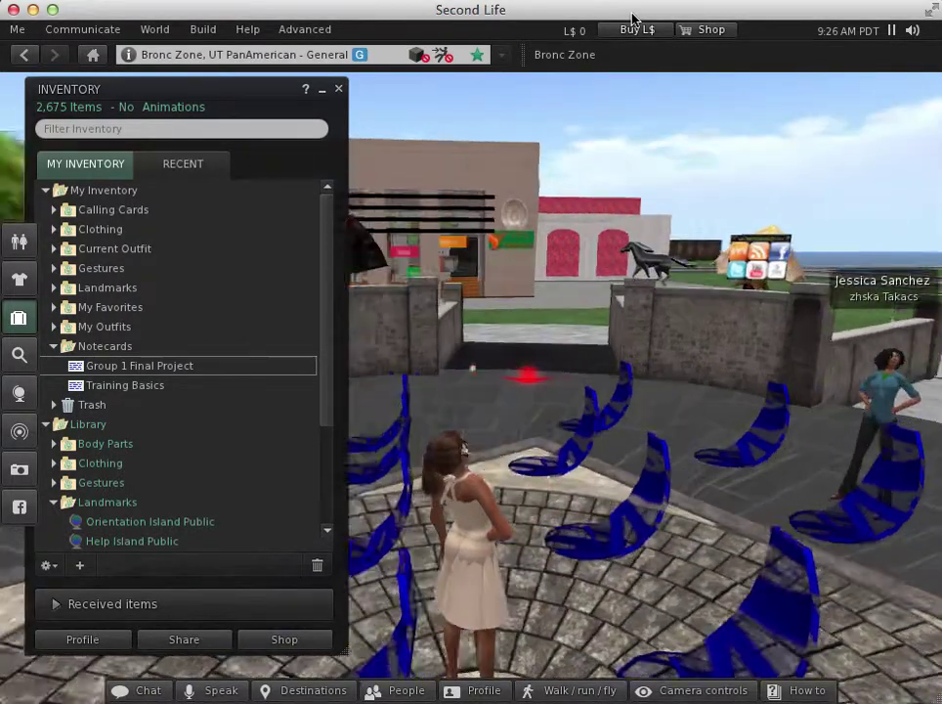
key(Left)
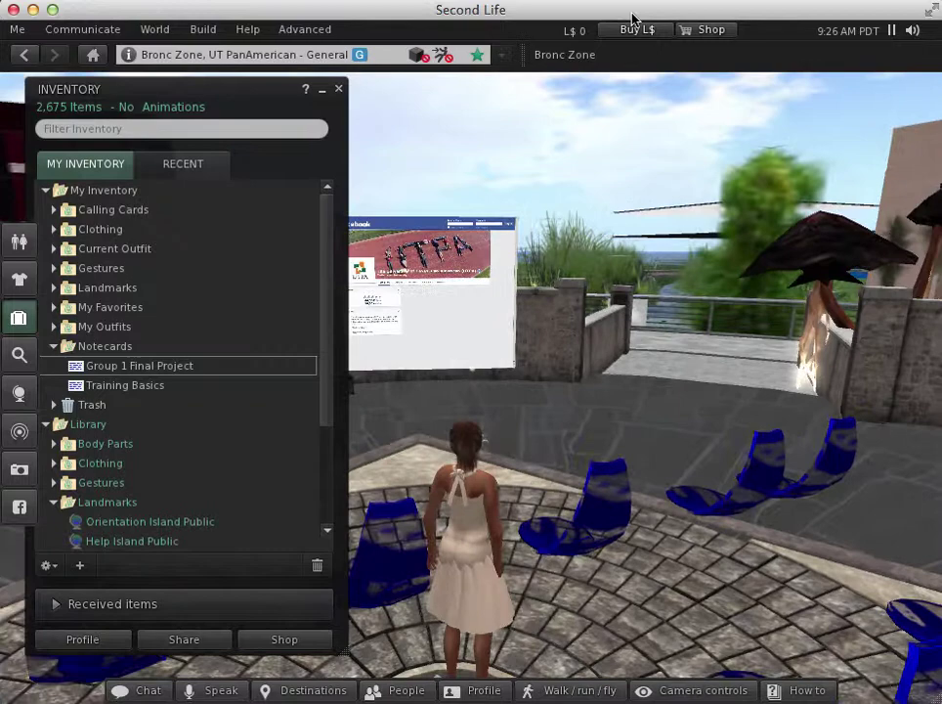
key(Left)
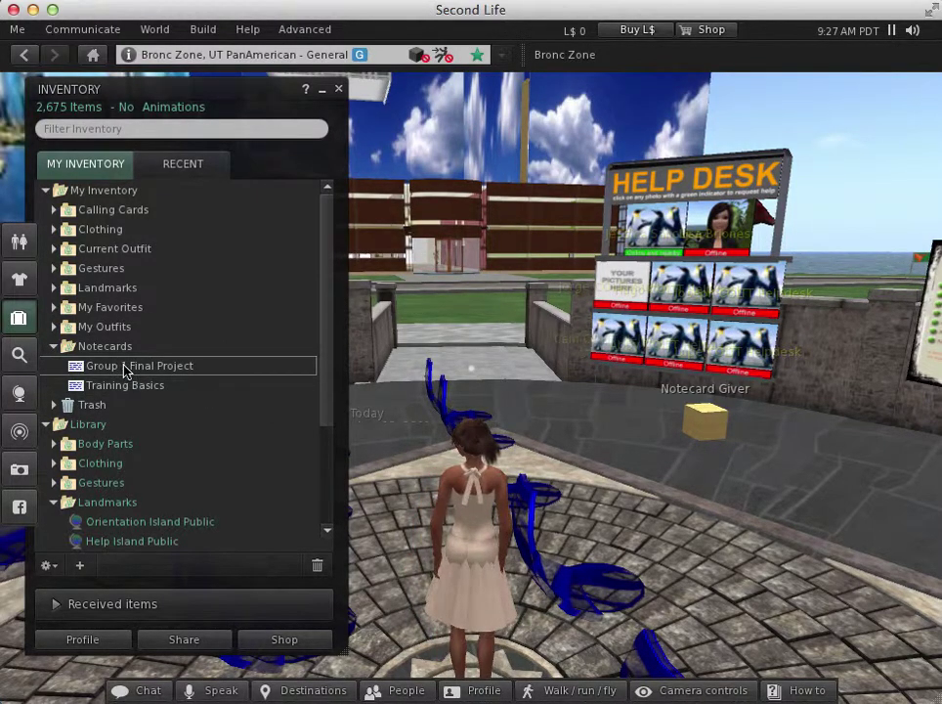
- Open the resident chooser for sharing the Group 1 Final Project notecard, examine its friends list and name search, and close it without sharing
mouse_move(125, 373)
mouse_down()
mouse_move(520, 480)
mouse_move(745, 423)
mouse_move(256, 439)
mouse_move(109, 369)
mouse_up()
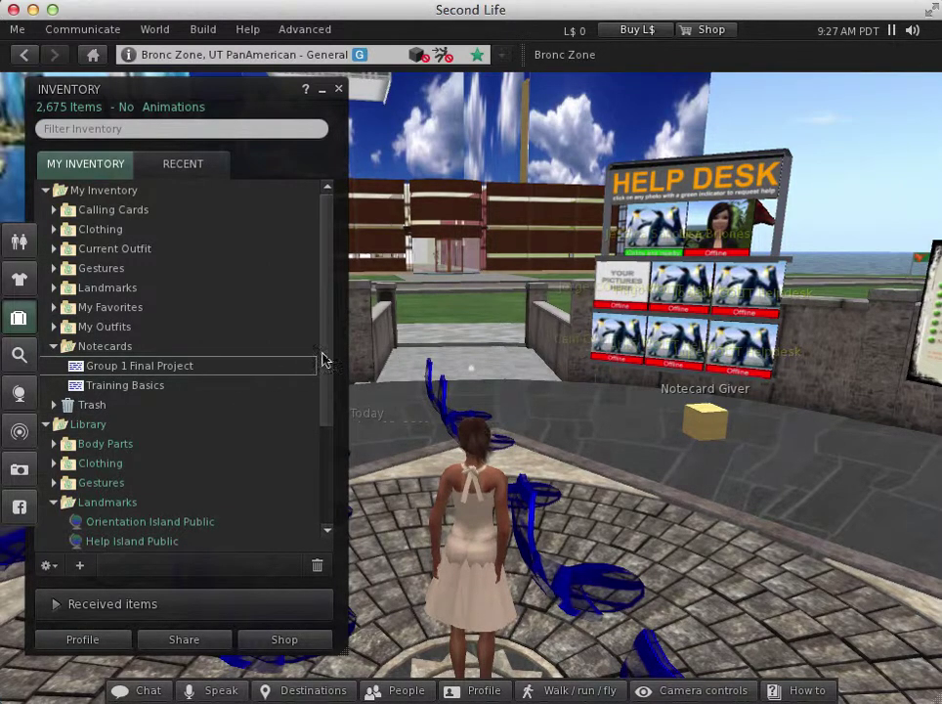
click(231, 365)
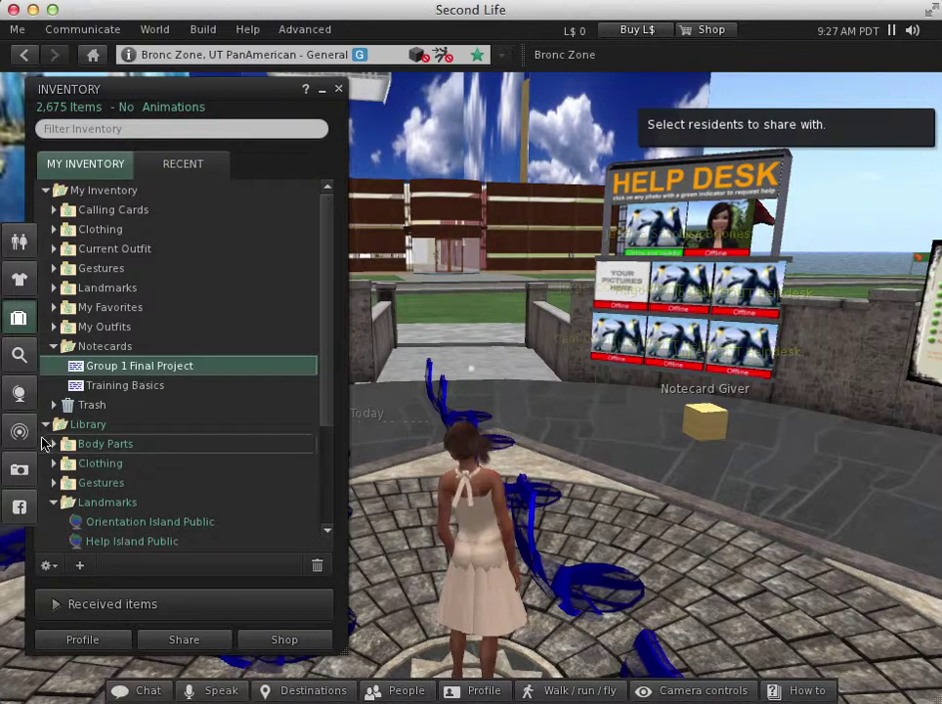
right_click(100, 368)
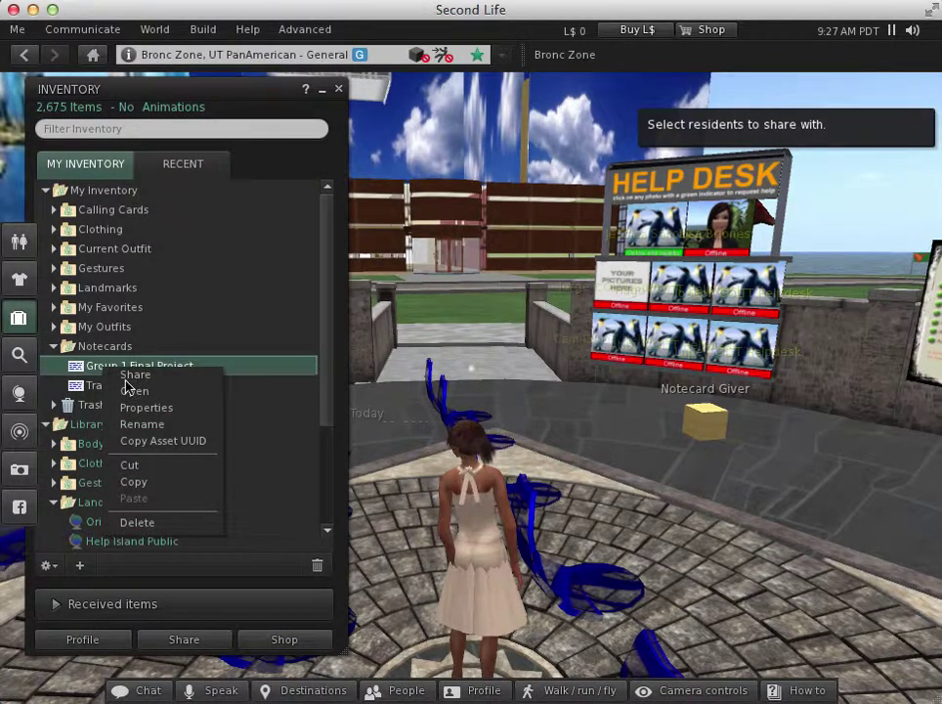
click(127, 377)
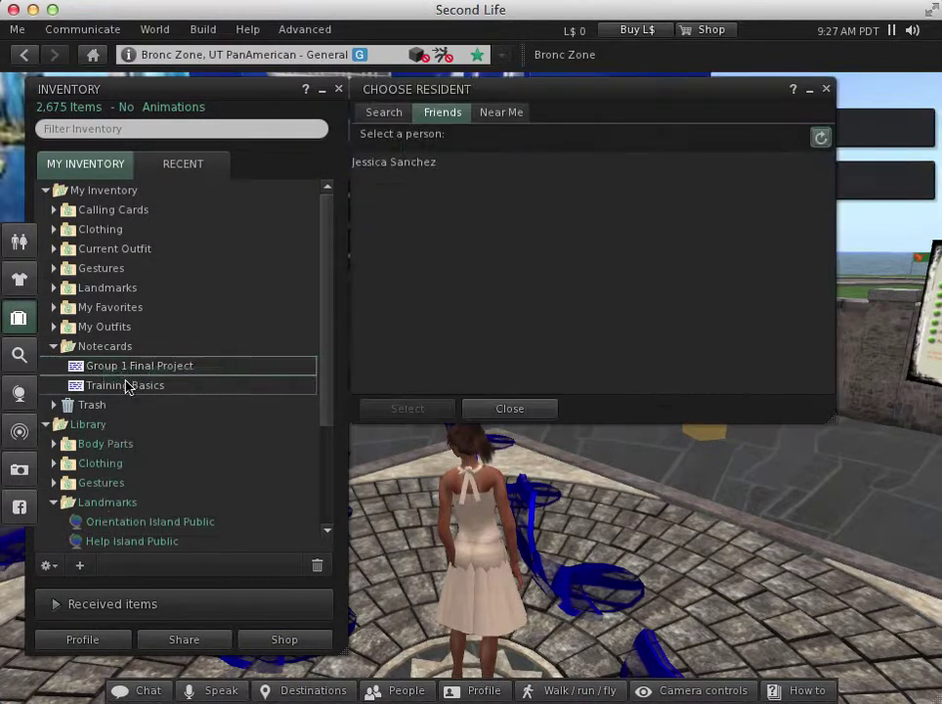
click(420, 166)
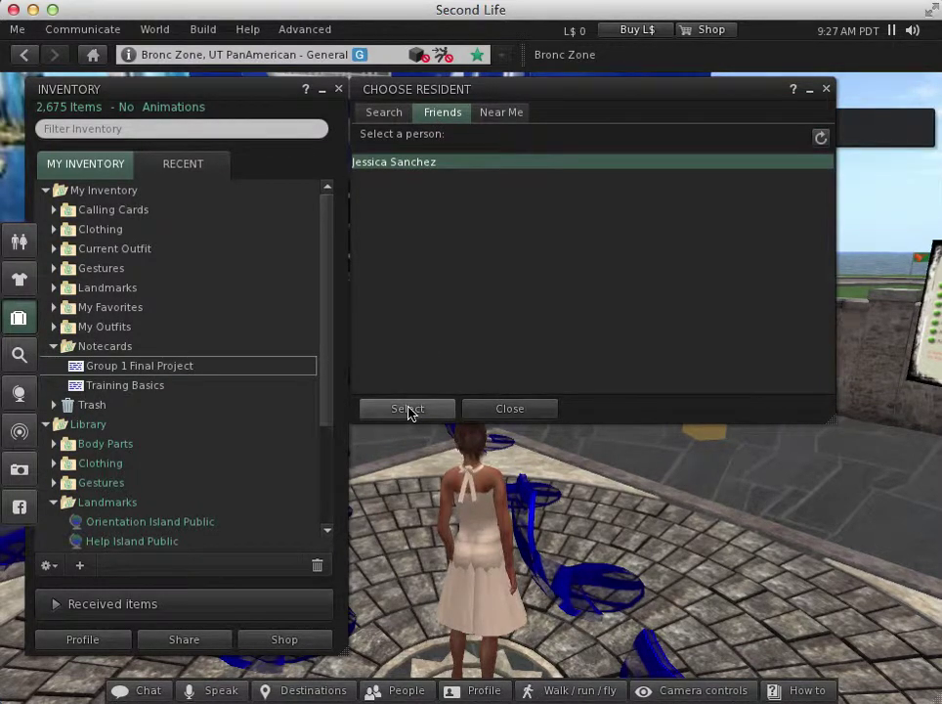
click(384, 112)
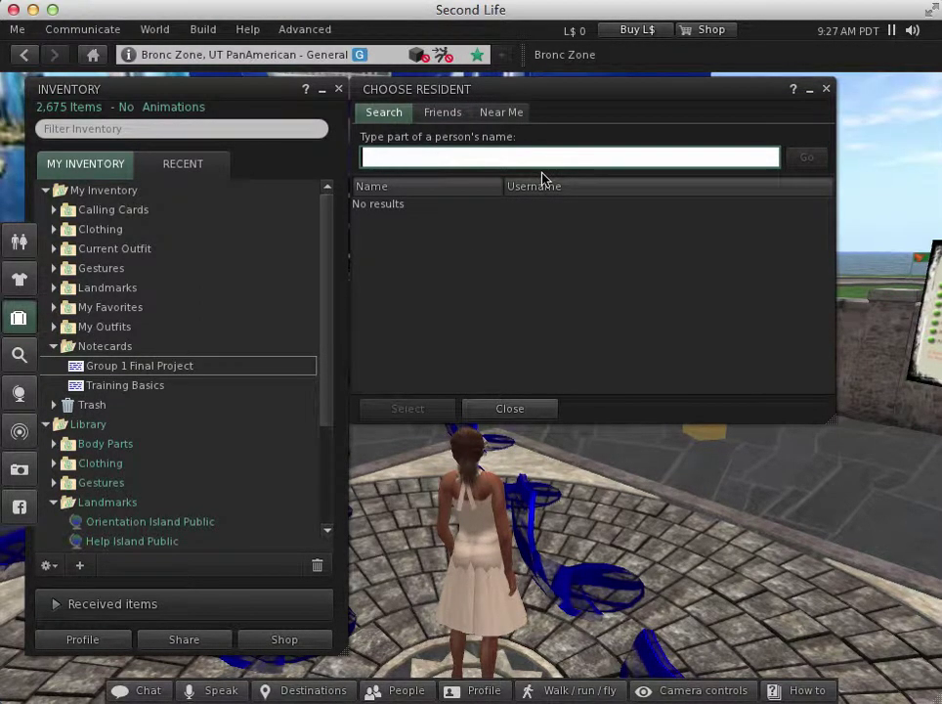
click(396, 231)
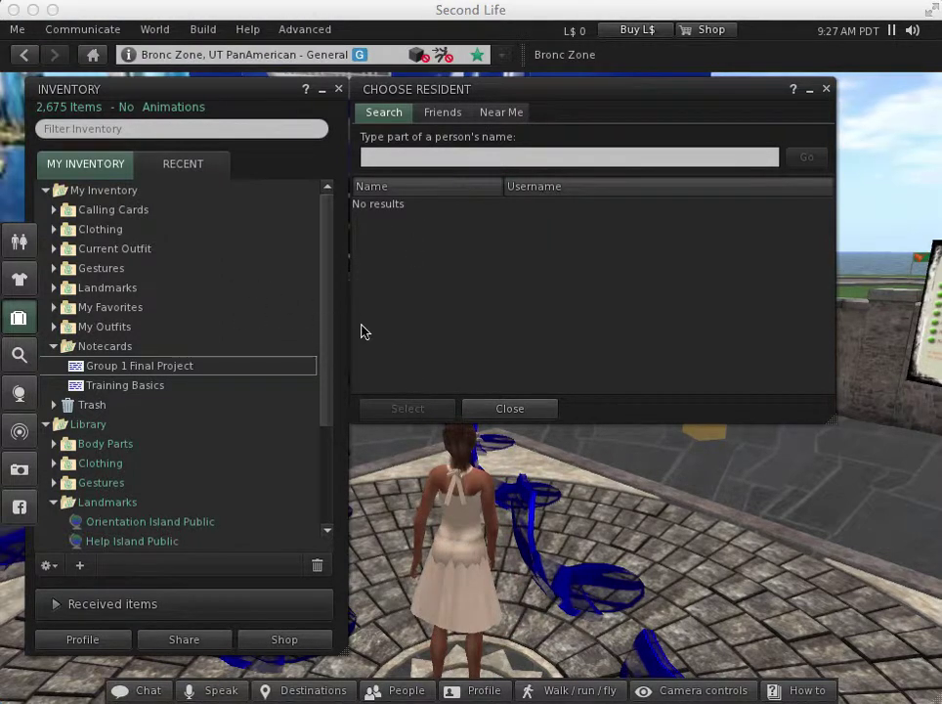
click(825, 90)
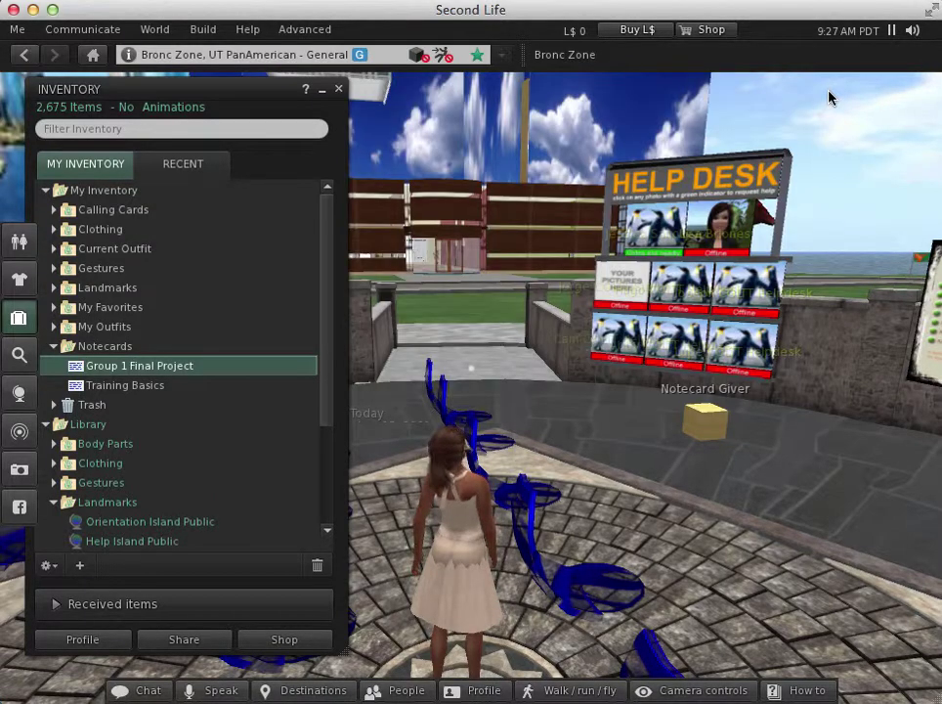
- Look through the recent inventory items, including the Notecards folder, and return to the full inventory
click(180, 169)
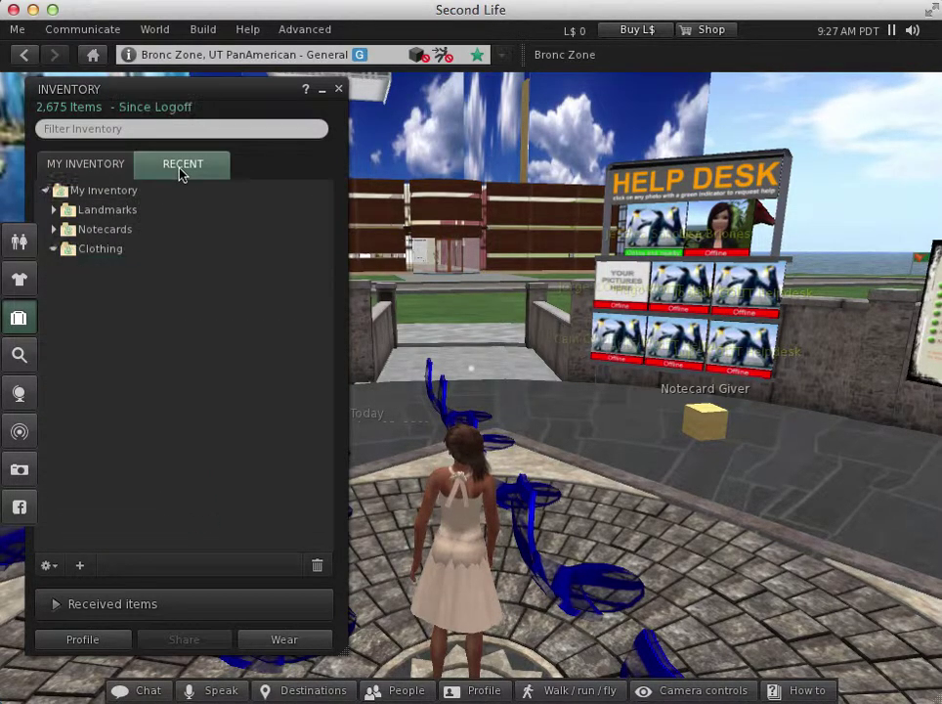
click(54, 230)
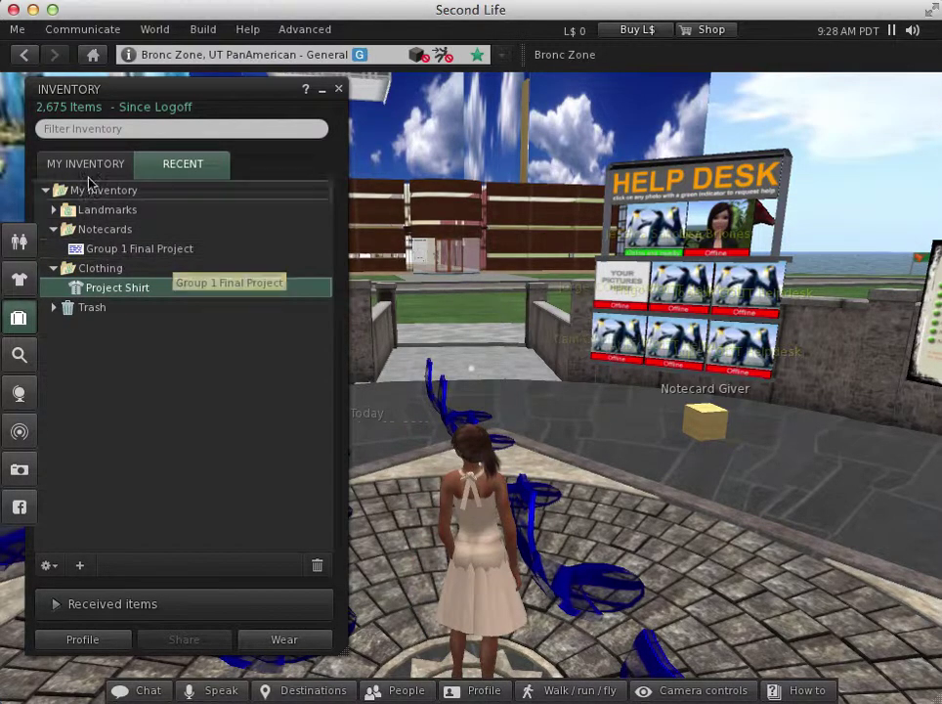
click(72, 164)
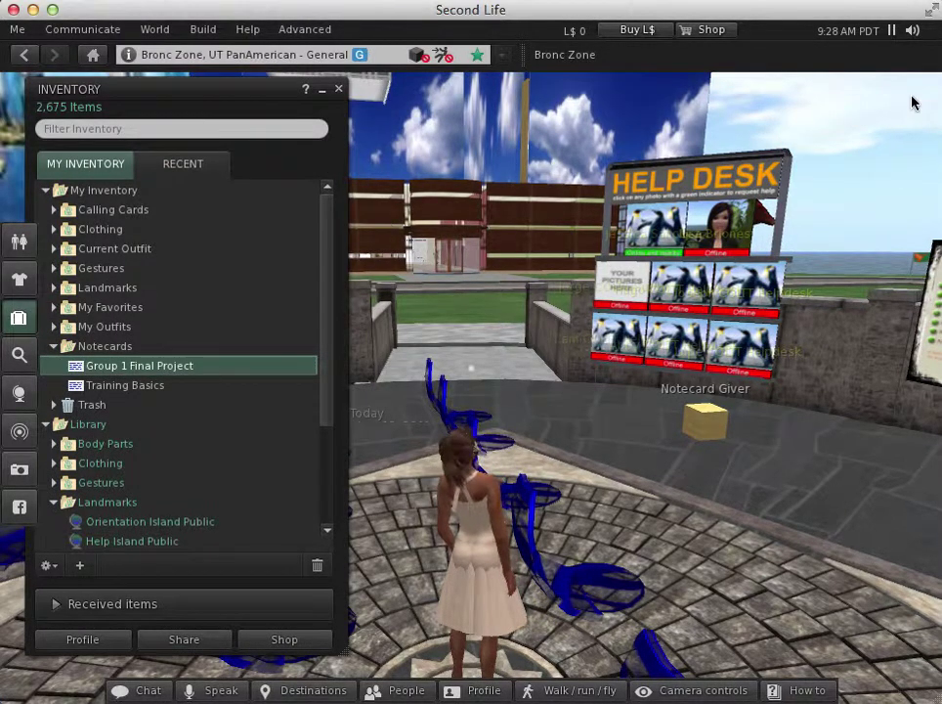
click(868, 90)
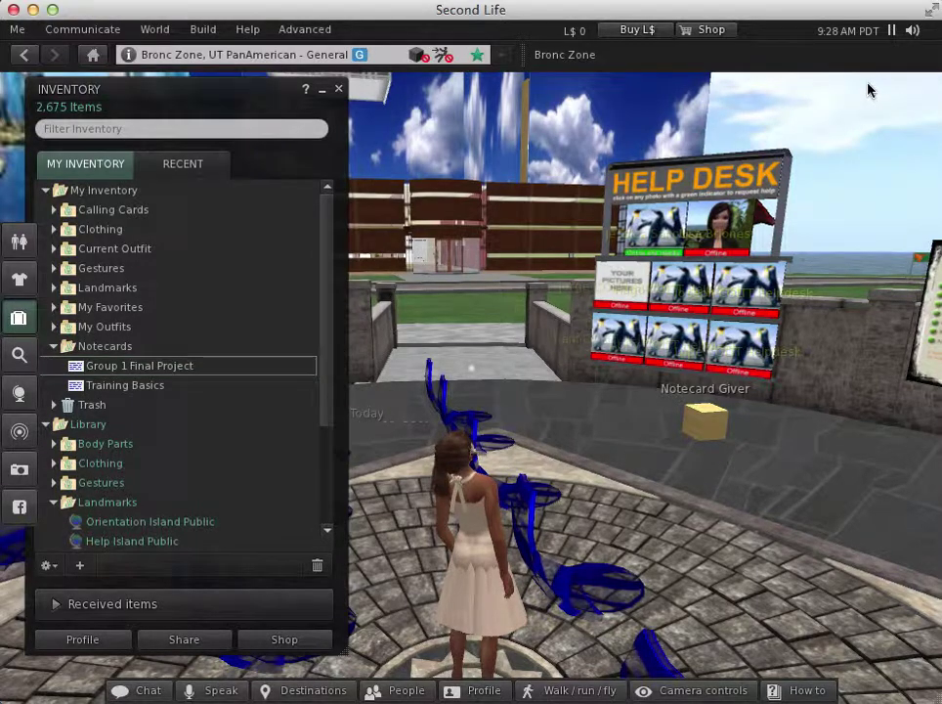